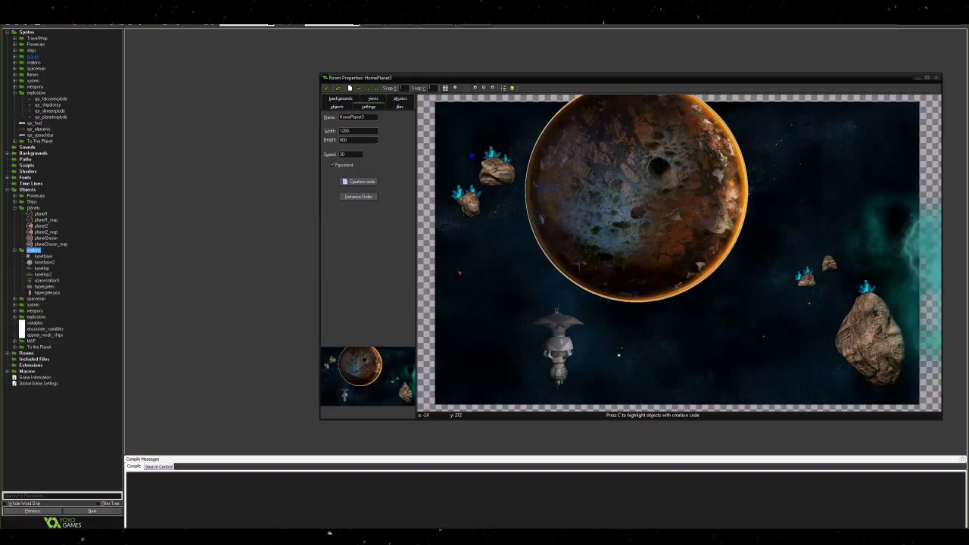
# Step: Expand the stations sprite folder and open spr_turrettop's Sprite Properties
pyautogui.press('Right')
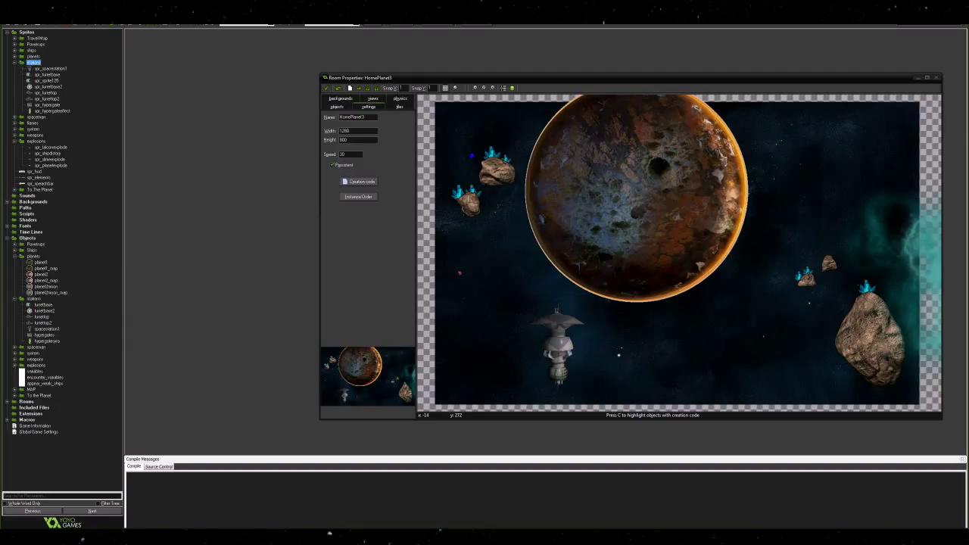
pyautogui.press('Return')
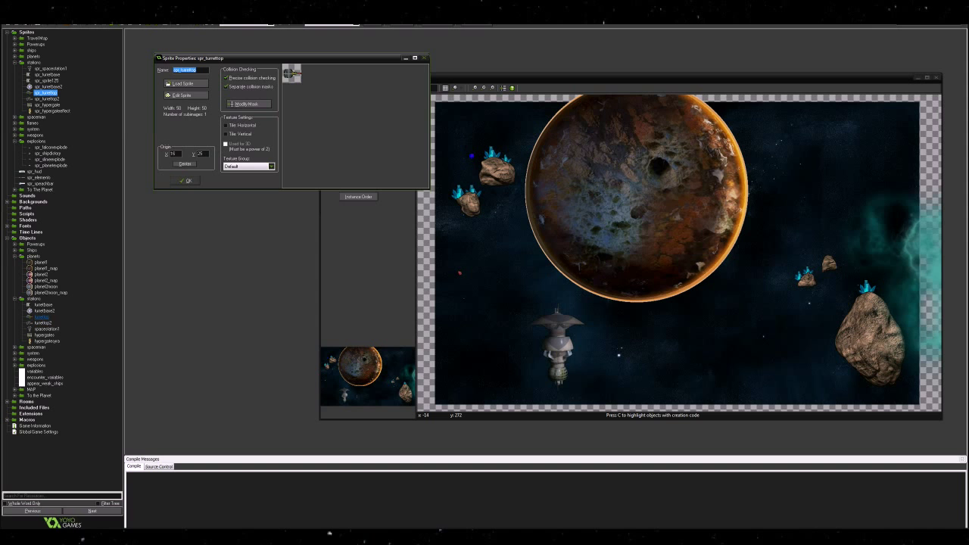
# Step: Open the turrettop object's properties to show its events and Create actions
pyautogui.press('Return')
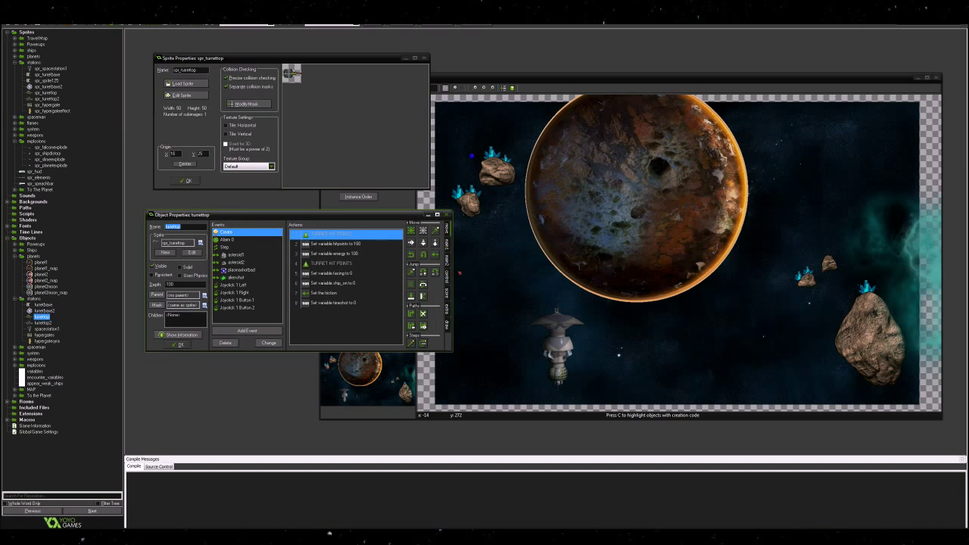